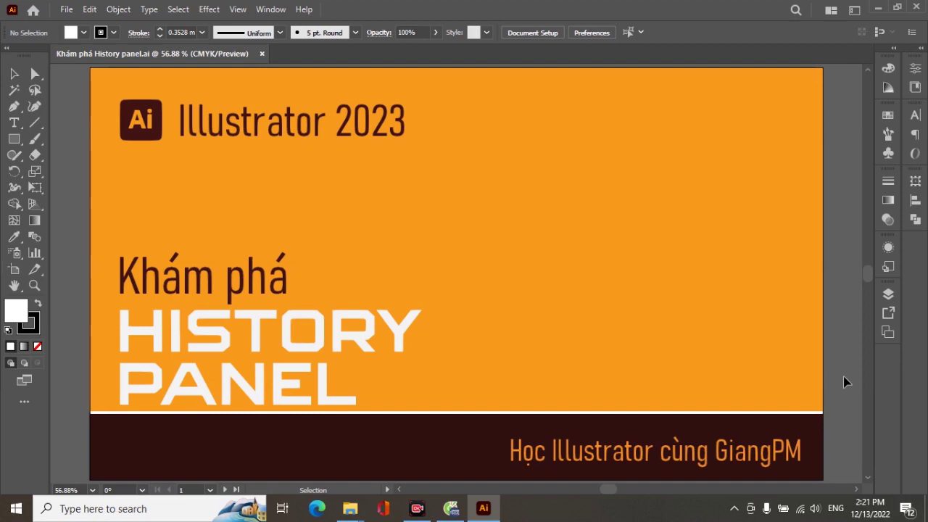
# Show the History panel, listing only the Open state, then move to the water-droplet artboard.
pyautogui.click(271, 10)
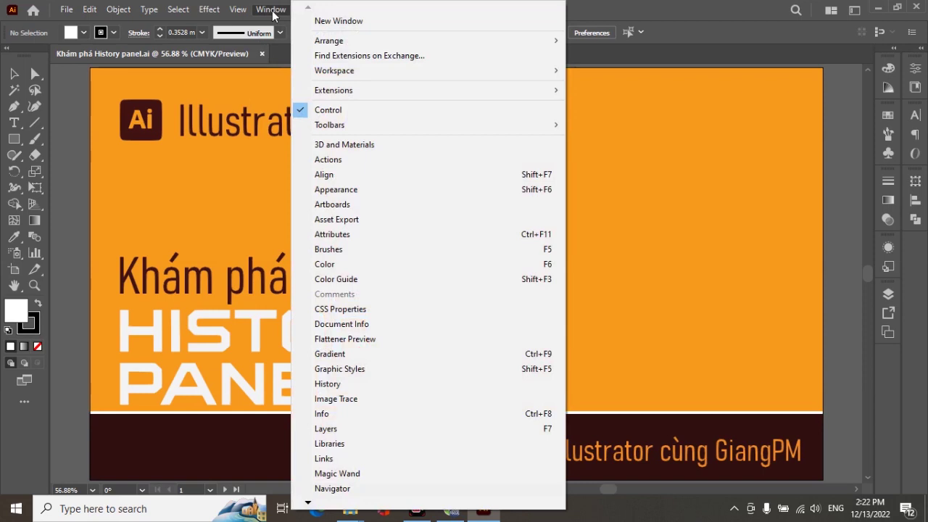
pyautogui.click(341, 386)
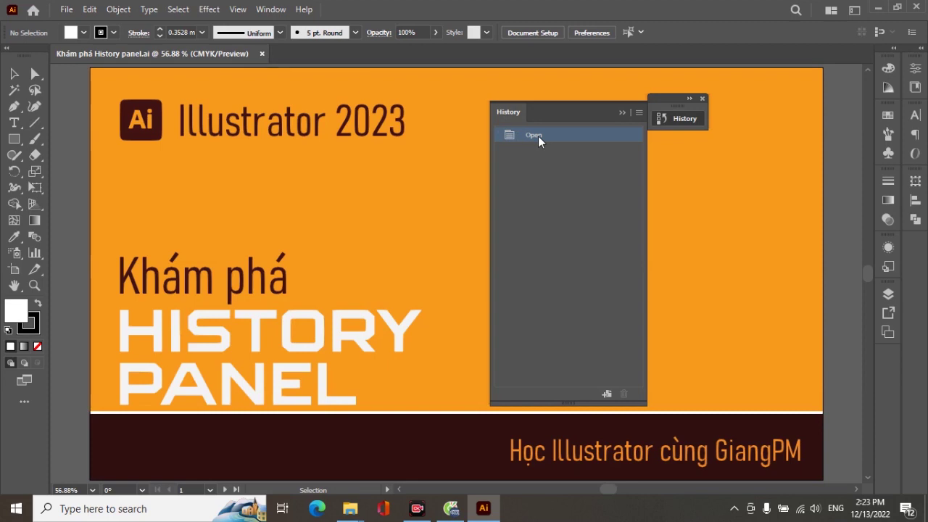
pyautogui.press('pagedown')
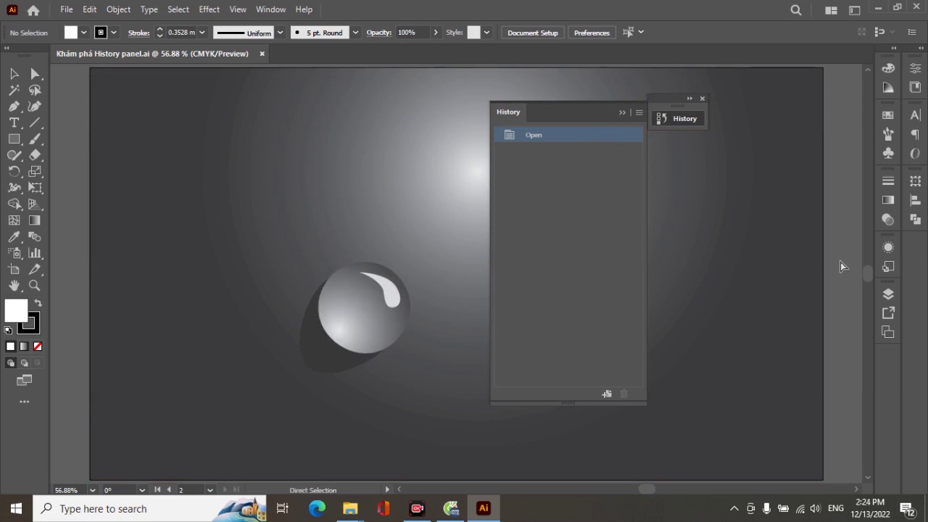
# Zoom artboard 2 out to 50% and move the History panel to the window's right edge.
pyautogui.hotkey('ctrl', '-')
pyautogui.moveTo(520, 113)
pyautogui.mouseDown()
pyautogui.moveTo(708, 137)
pyautogui.moveTo(661, 165)
pyautogui.moveTo(708, 148)
pyautogui.moveTo(701, 144)
pyautogui.mouseUp()
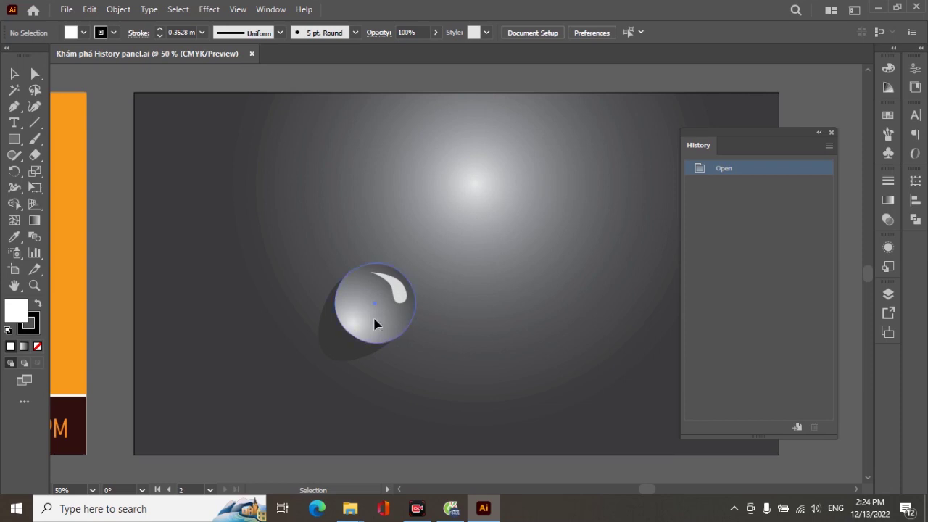
# Select the droplet sphere, show its Gradient panel, and expand all docked panels.
pyautogui.click(376, 324)
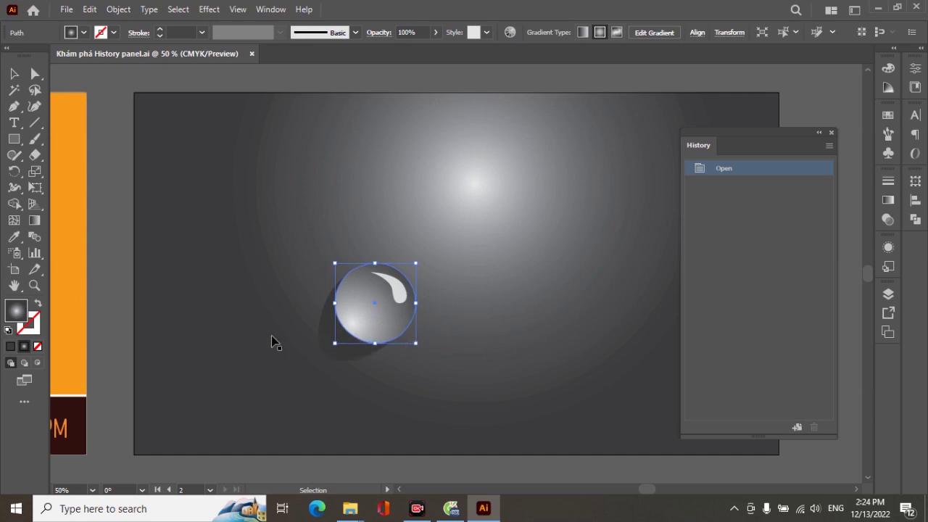
pyautogui.click(888, 201)
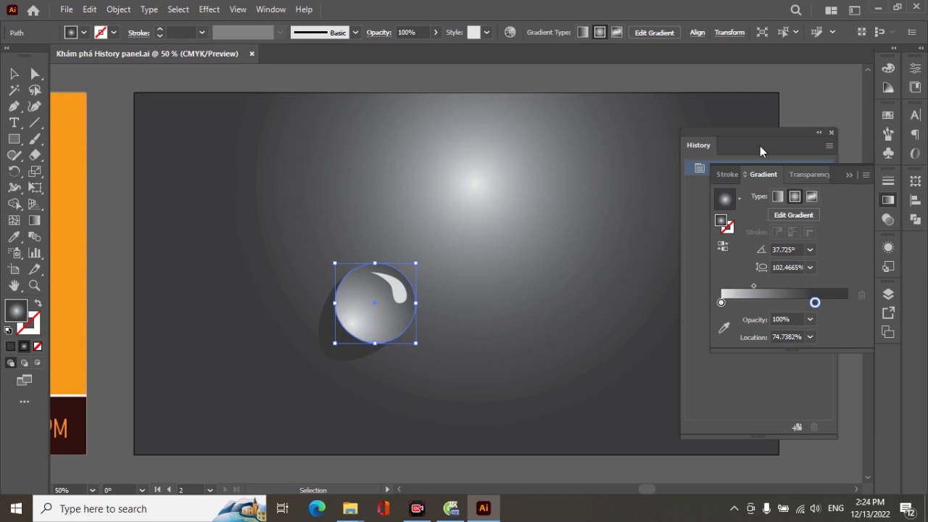
pyautogui.moveTo(752, 132); pyautogui.dragTo(620, 90)
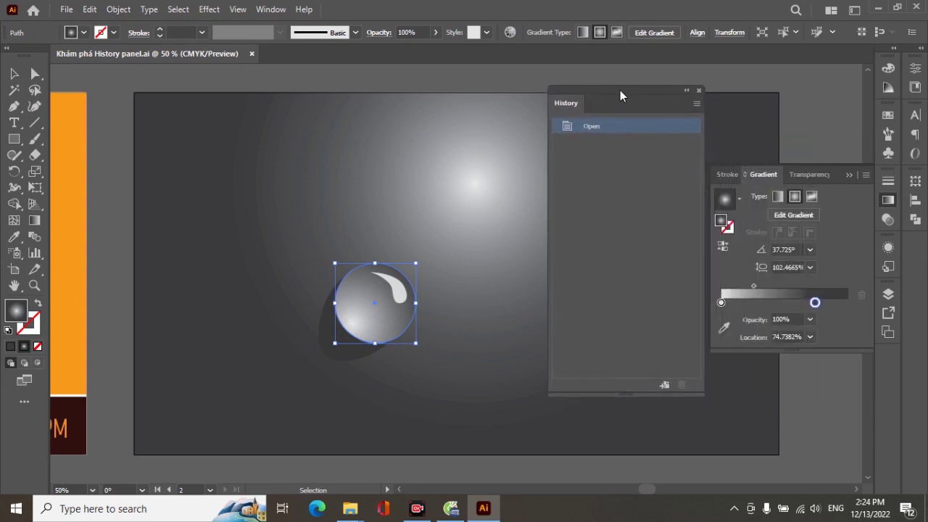
pyautogui.click(896, 55)
pyautogui.click(894, 47)
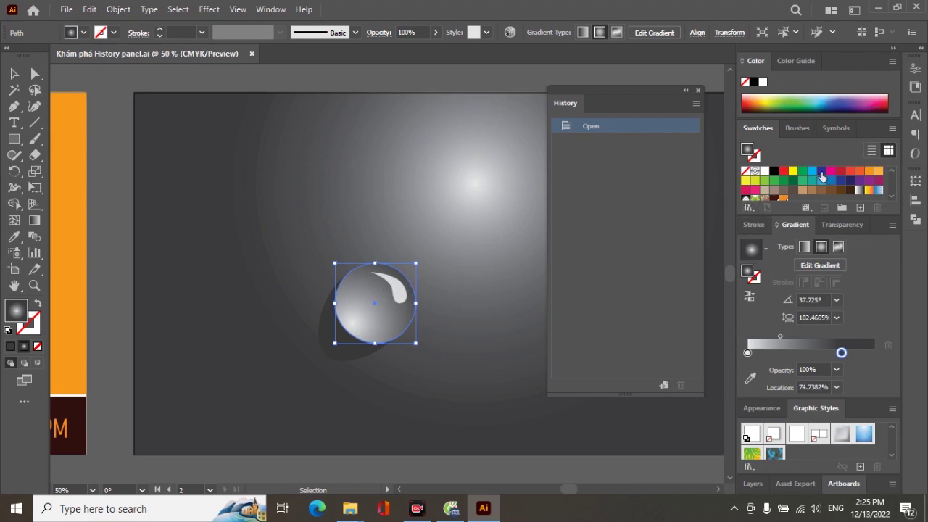
# Give the sphere blue and cyan gradient stops and fill the shadow ellipse with CMYK Blue.
pyautogui.moveTo(823, 173); pyautogui.dragTo(841, 354)
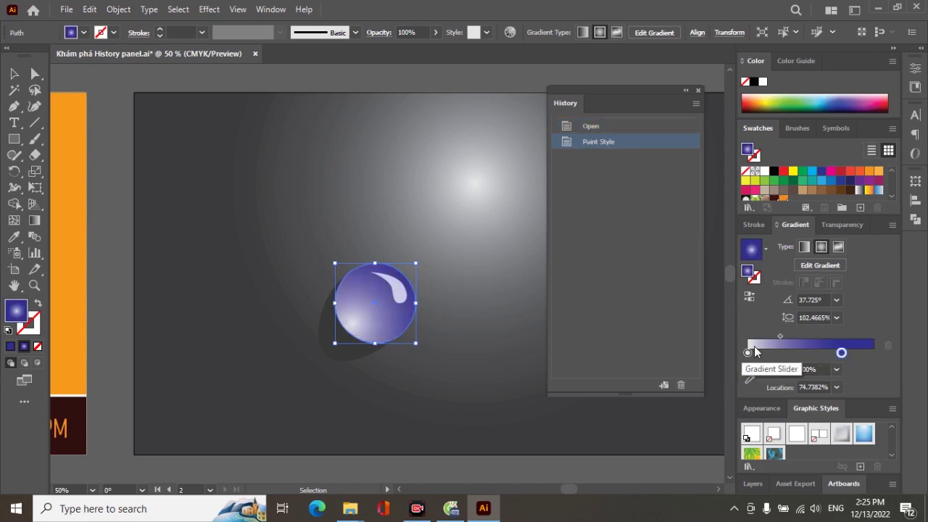
pyautogui.moveTo(813, 171)
pyautogui.mouseDown()
pyautogui.moveTo(806, 247)
pyautogui.moveTo(747, 352)
pyautogui.mouseUp()
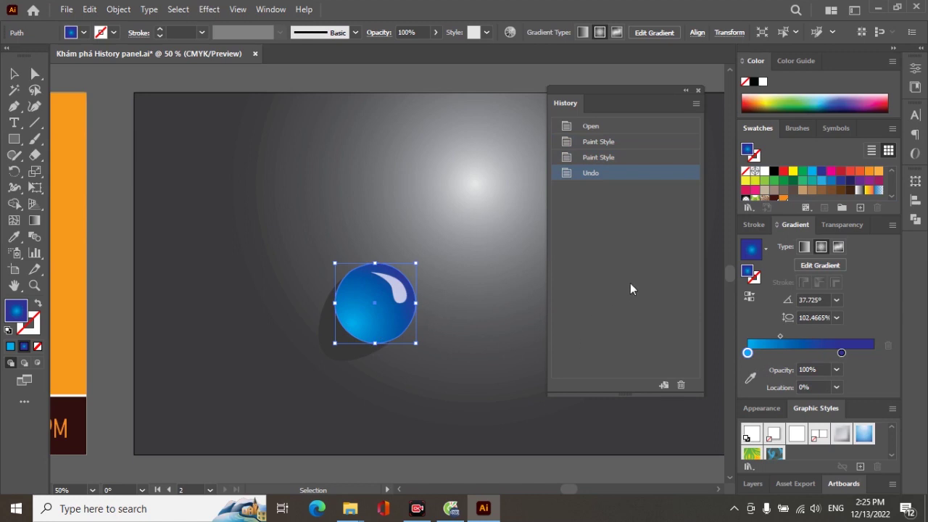
pyautogui.click(343, 361)
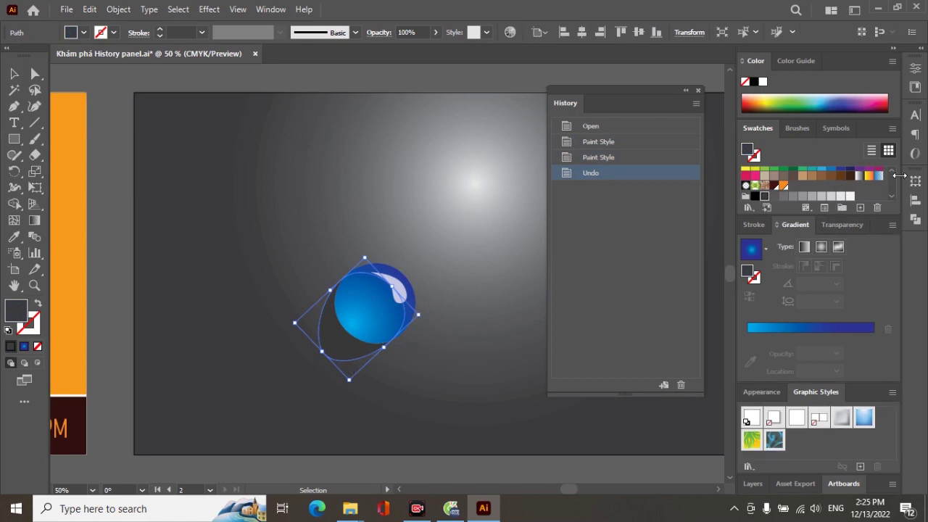
pyautogui.scroll(3, 893, 178)
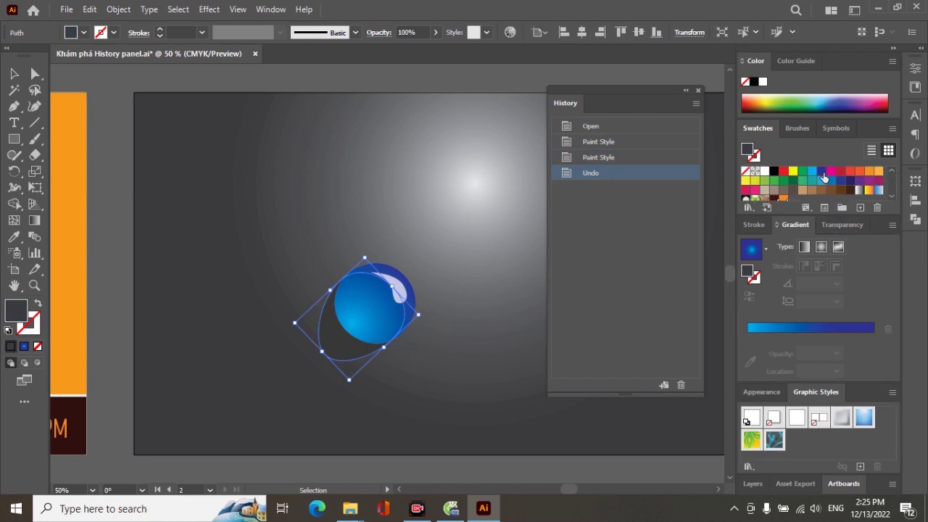
pyautogui.click(823, 171)
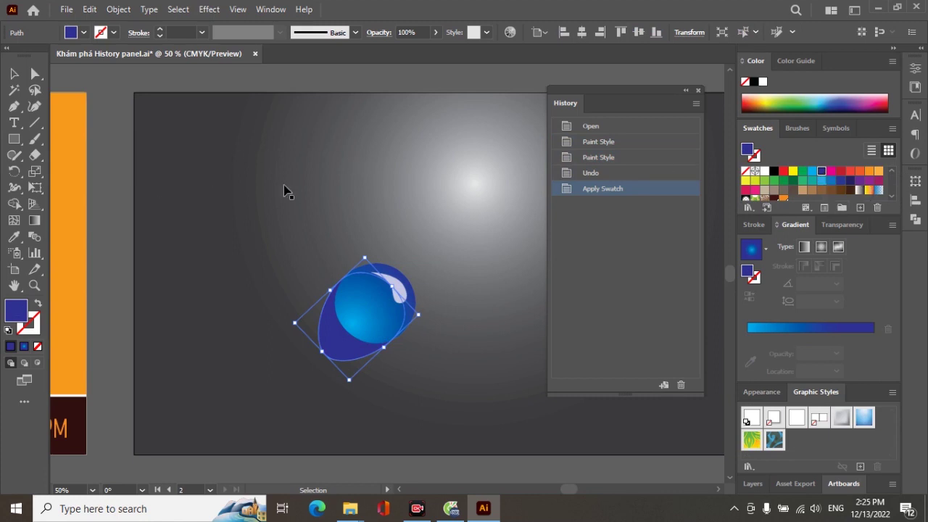
pyautogui.click(199, 174)
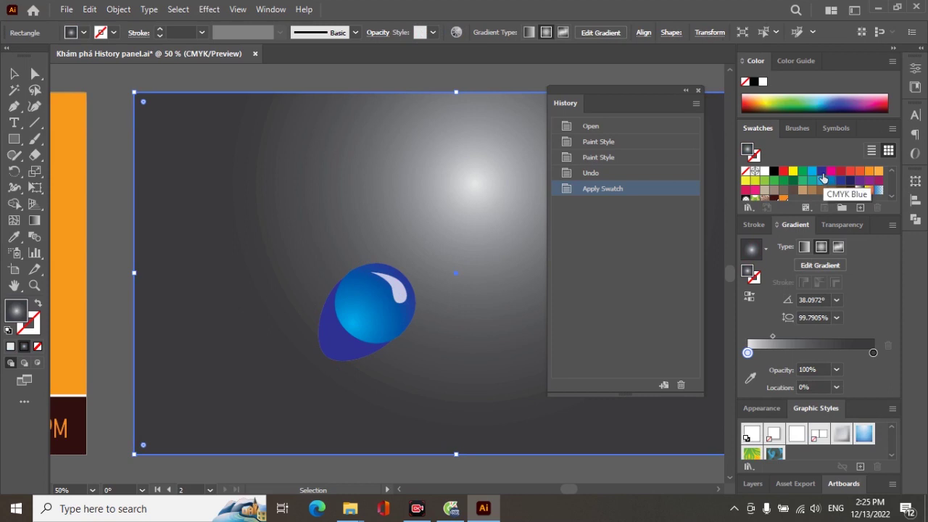
# Set the background gradient stops to CMYK Blue and blue, then zoom to 25%.
pyautogui.moveTo(823, 179); pyautogui.dragTo(874, 355)
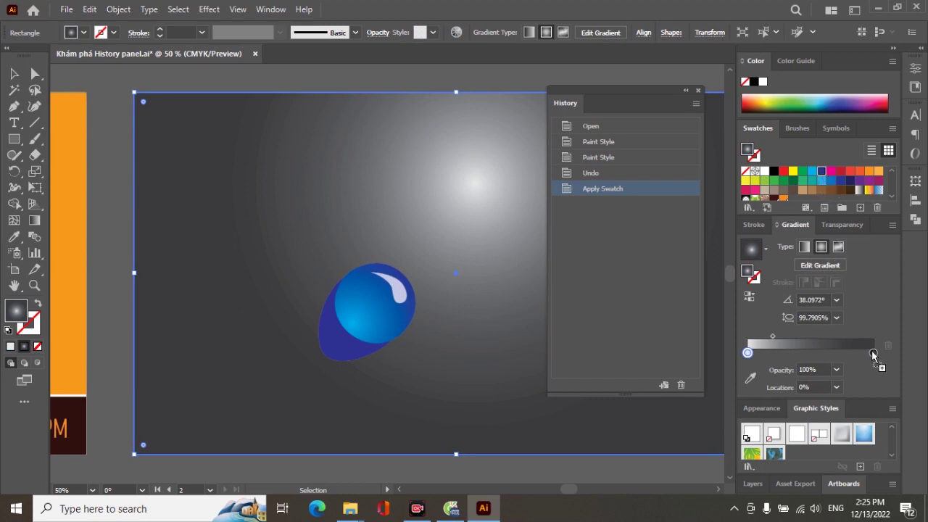
pyautogui.moveTo(812, 176); pyautogui.dragTo(750, 355)
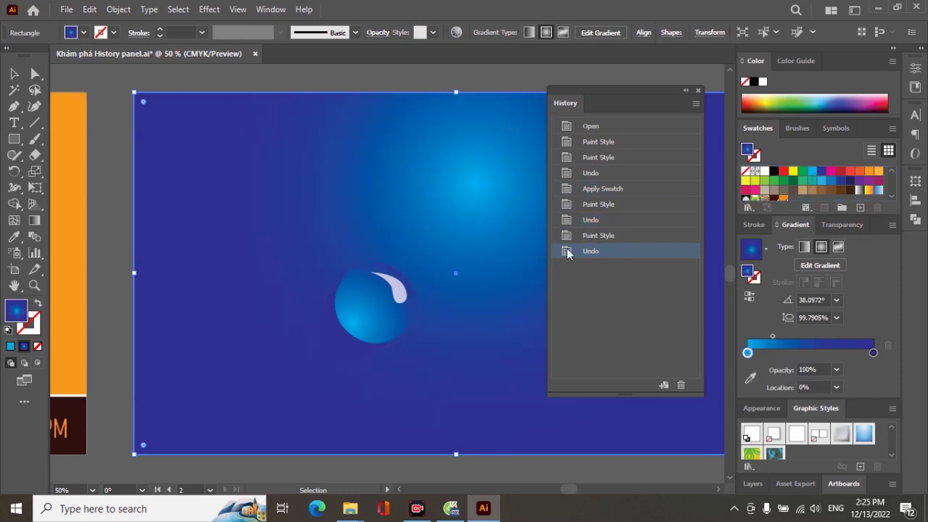
pyautogui.click(685, 91)
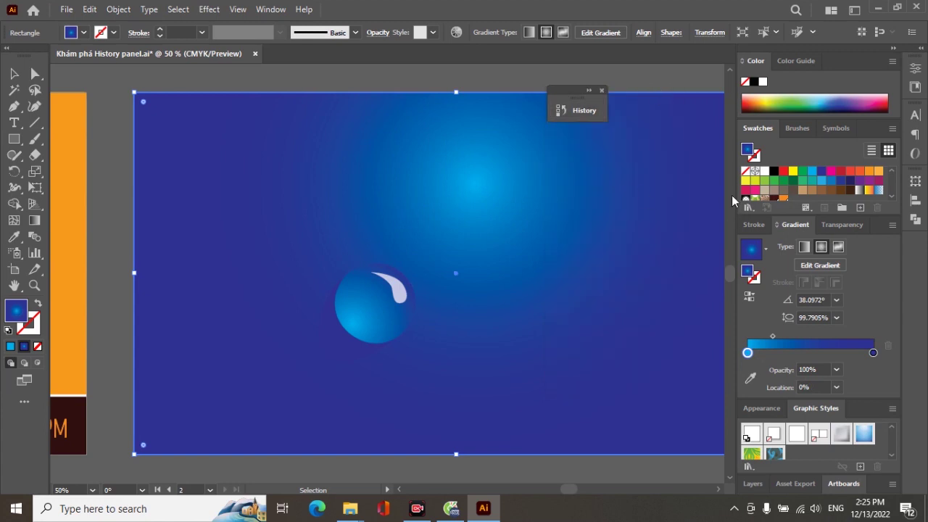
pyautogui.hotkey('ctrl', '-')
pyautogui.hotkey('ctrl', '-')
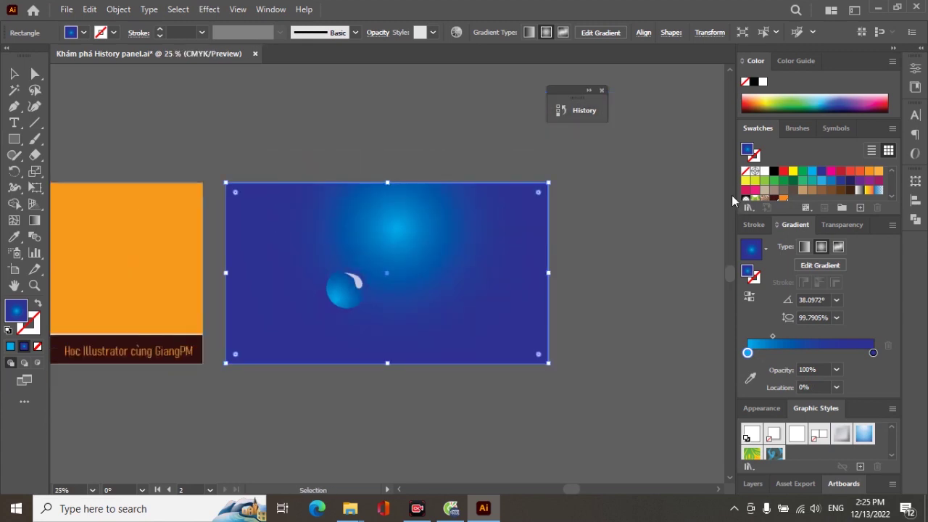
pyautogui.click(573, 299)
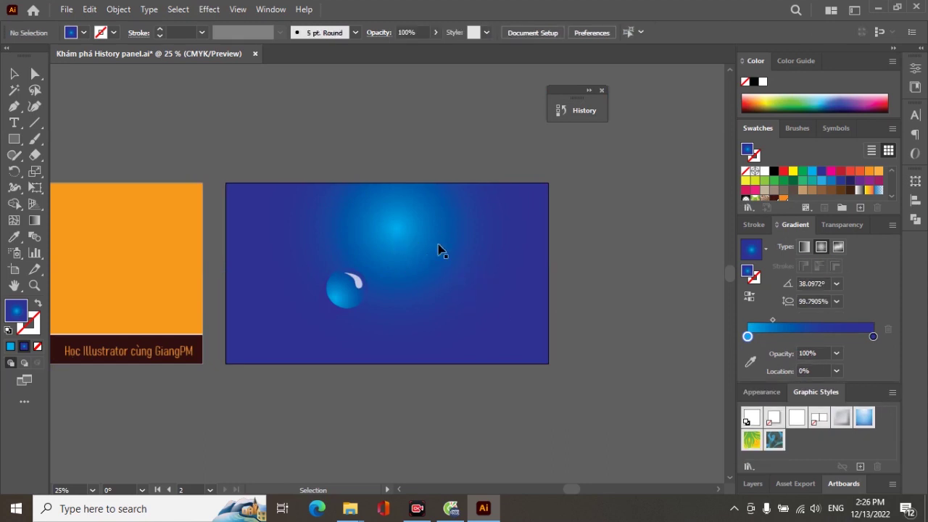
pyautogui.click(392, 259)
# Drag the background radial gradient's bright centre down-left toward the droplet with the Gradient tool.
pyautogui.click(34, 220)
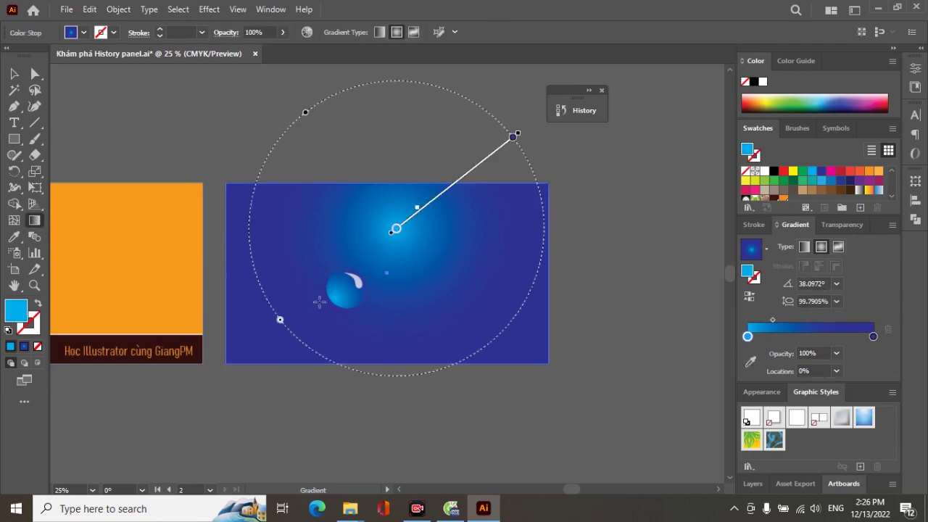
pyautogui.click(397, 230)
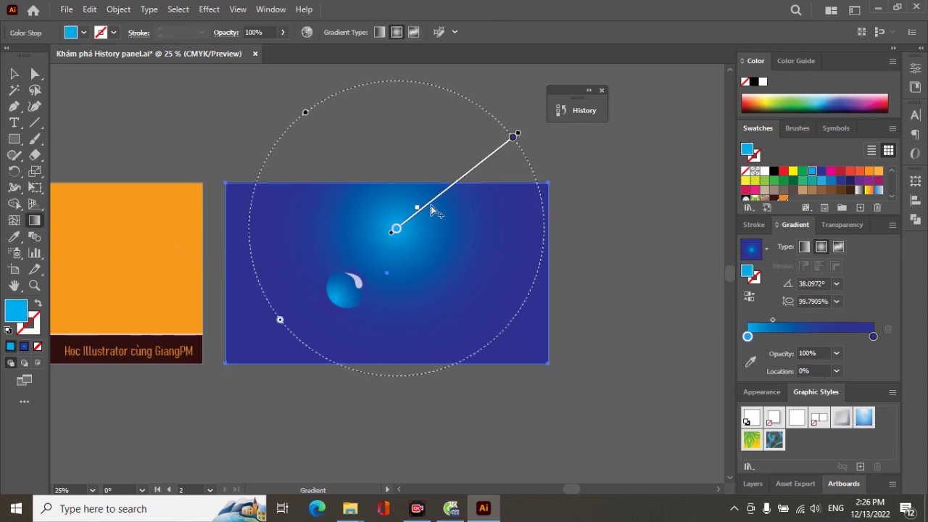
pyautogui.moveTo(432, 209); pyautogui.dragTo(423, 221)
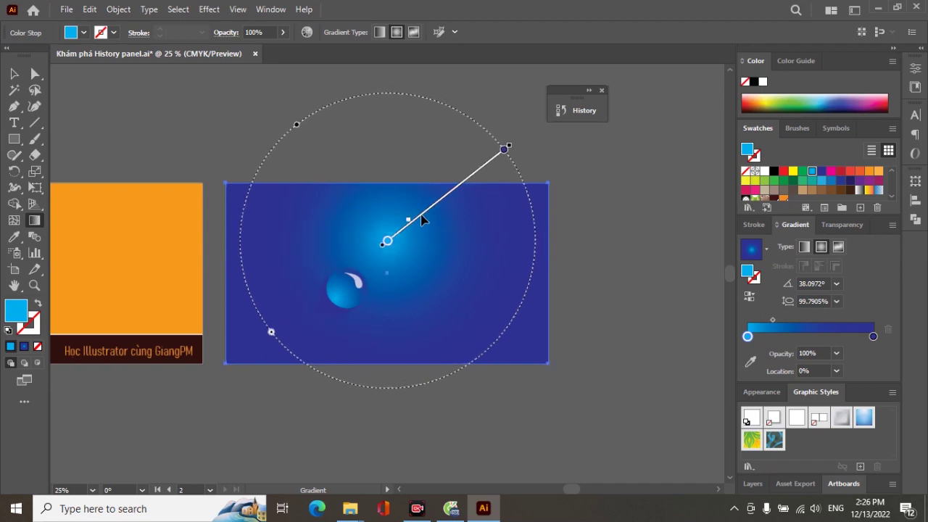
pyautogui.moveTo(422, 220); pyautogui.dragTo(416, 229)
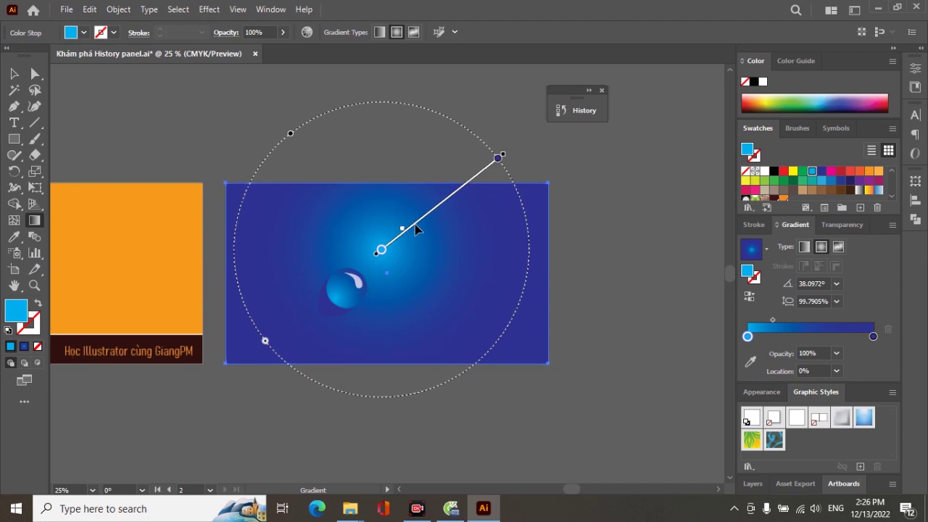
pyautogui.press('ctrl')
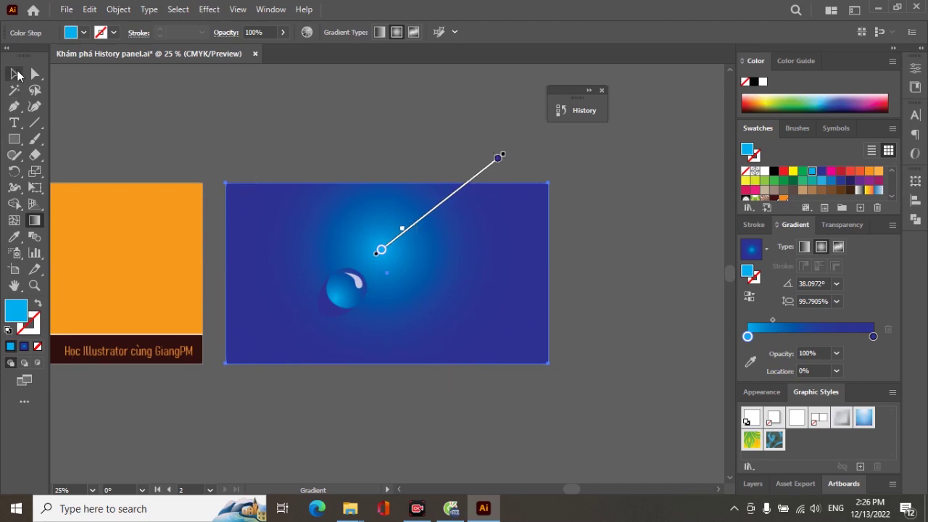
pyautogui.click(252, 131)
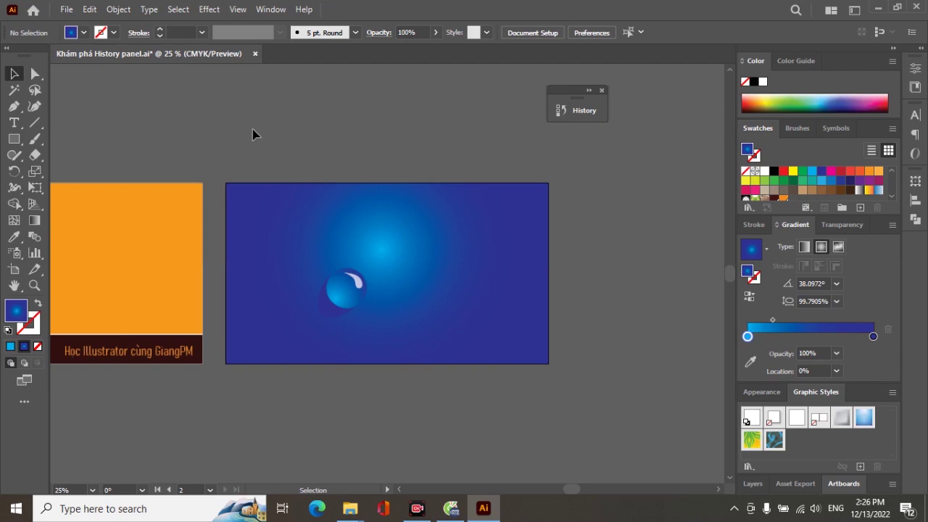
# Undo four times to revert the gradient edits back to the original grey gradients.
pyautogui.hotkey('ctrl', 'z')
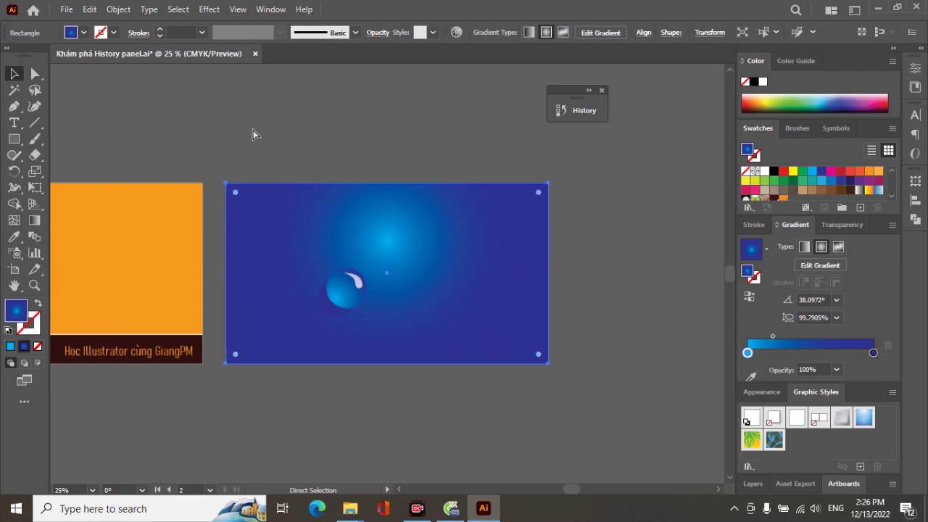
pyautogui.hotkey('ctrl', 'z')
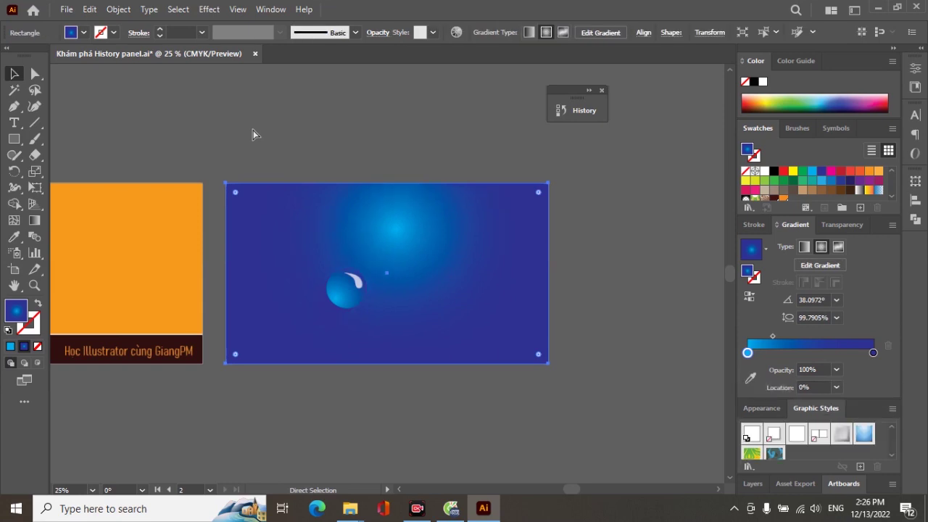
pyautogui.hotkey('ctrl', 'z')
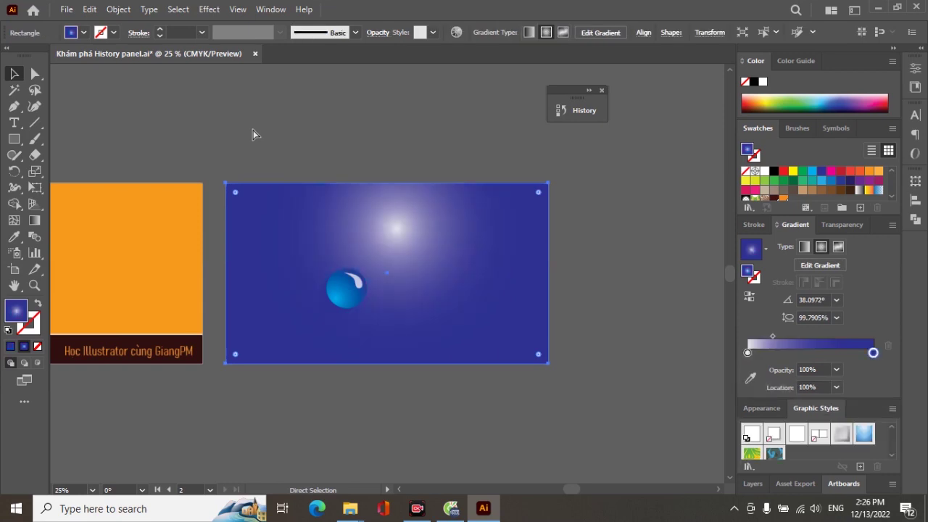
pyautogui.hotkey('ctrl', 'z')
pyautogui.hotkey('ctrl', 'z')
pyautogui.hotkey('ctrl', 'z')
pyautogui.hotkey('ctrl', 'z')
pyautogui.hotkey('ctrl', 'z')
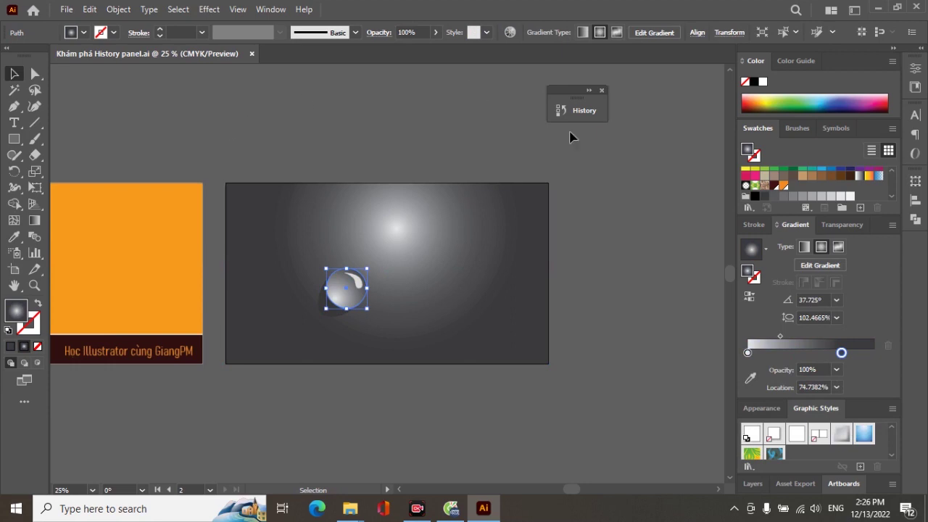
pyautogui.click(586, 112)
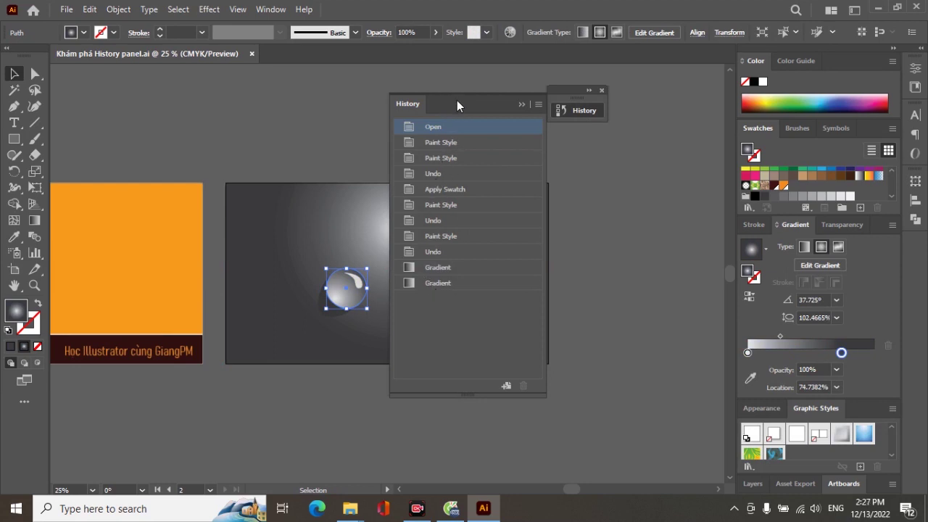
# Step through each history state, from the first Paint Style to the last Gradient.
pyautogui.click(589, 92)
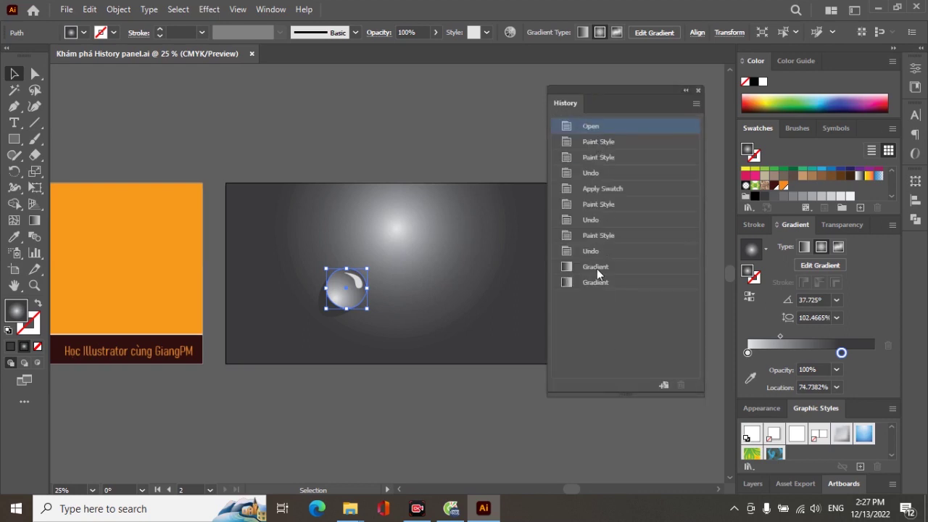
pyautogui.click(587, 141)
pyautogui.click(592, 157)
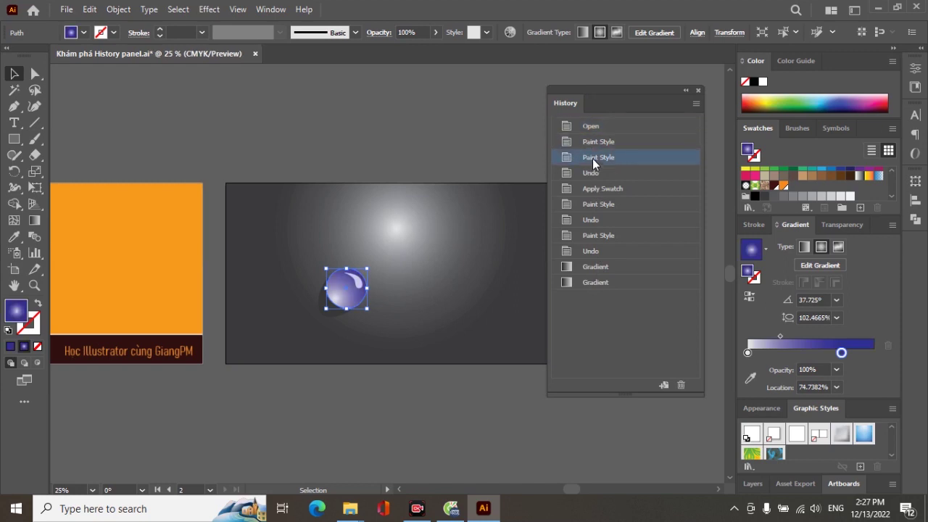
pyautogui.click(592, 169)
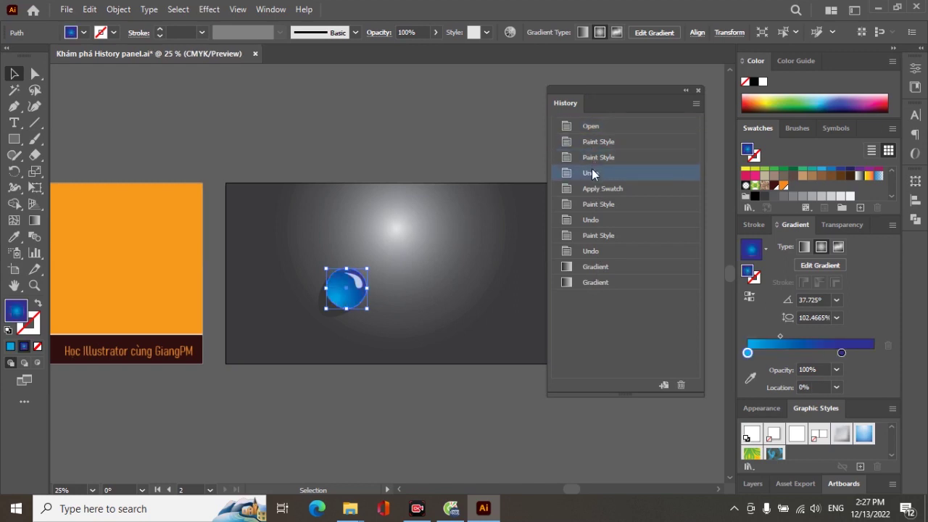
pyautogui.click(593, 188)
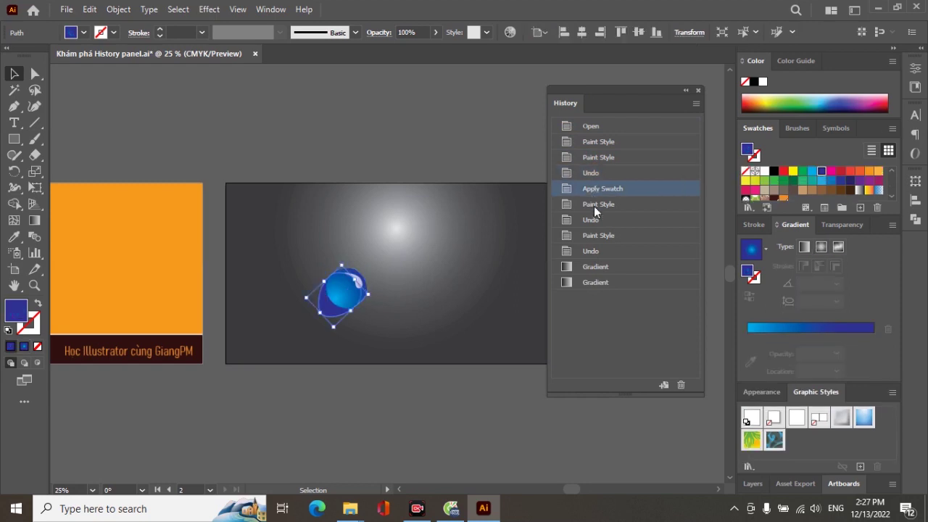
pyautogui.click(594, 204)
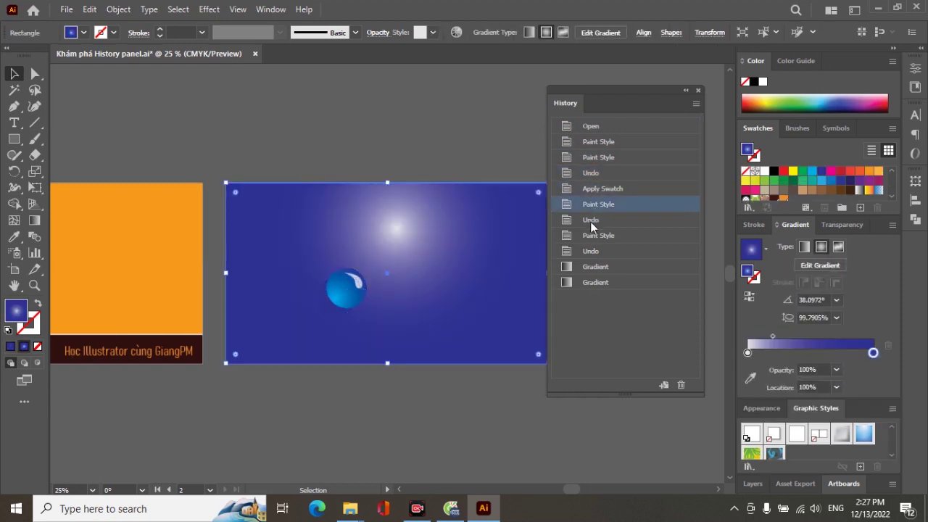
pyautogui.click(590, 220)
pyautogui.click(590, 236)
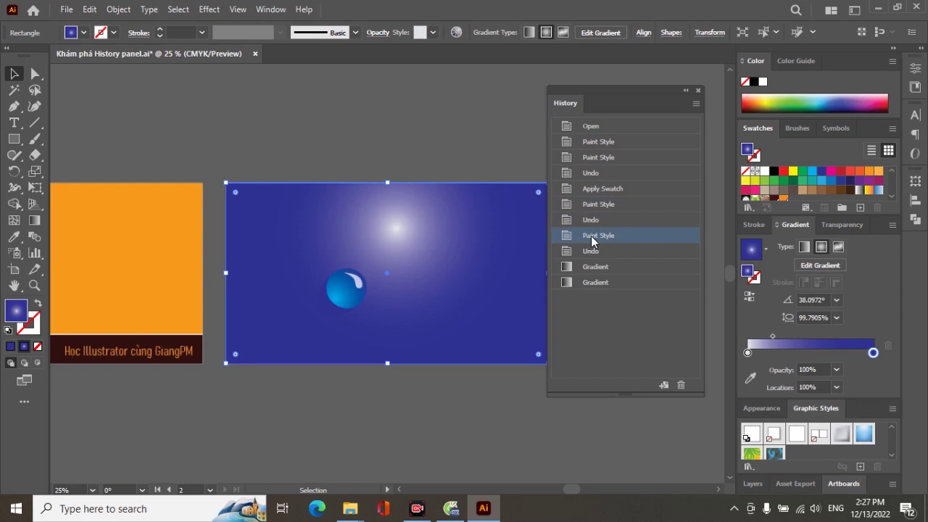
pyautogui.click(595, 255)
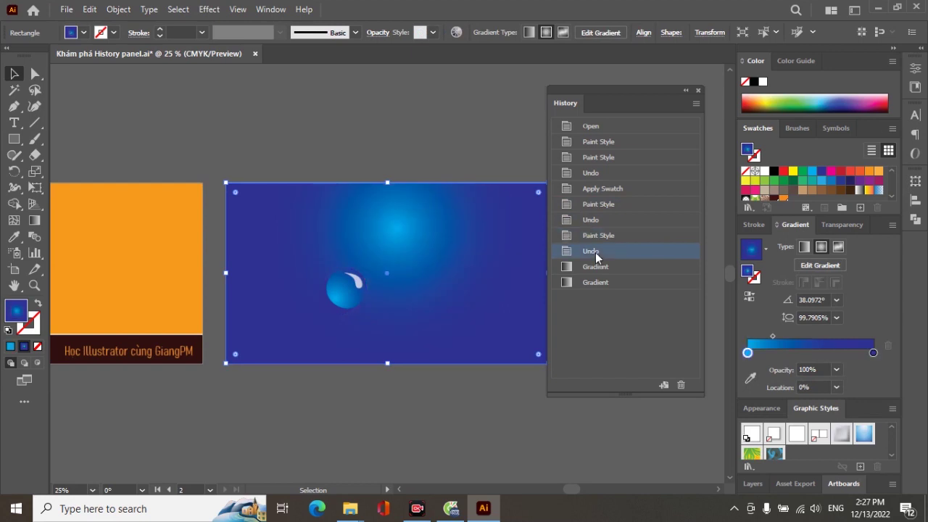
pyautogui.click(594, 267)
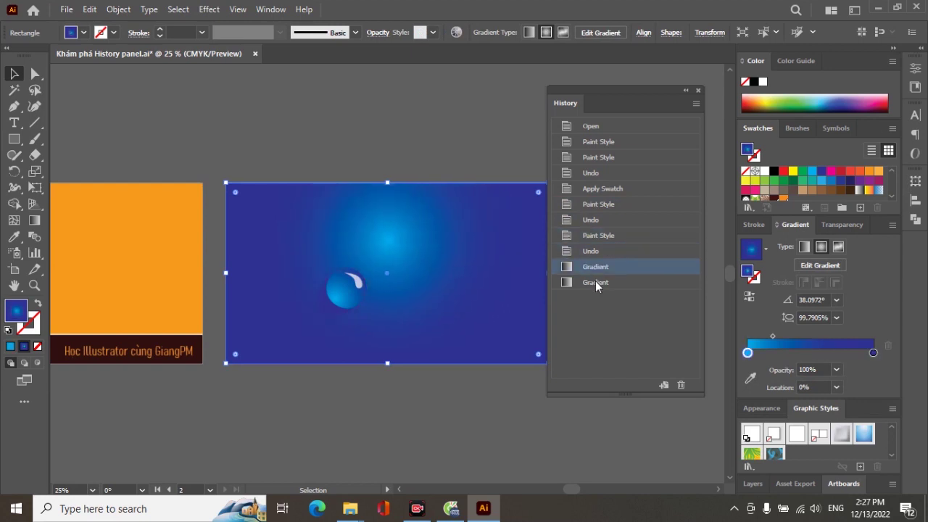
pyautogui.click(596, 282)
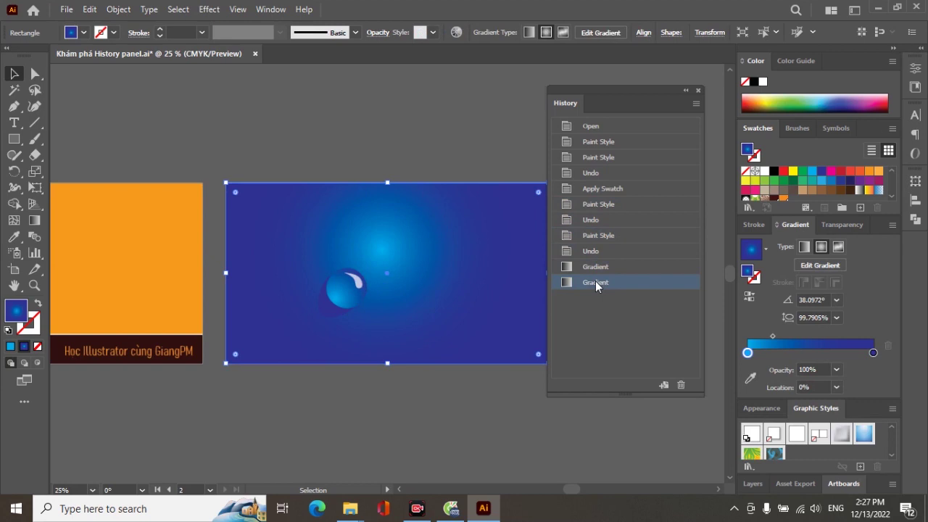
# Return the artwork to the Open state, deselect, then jump to the latest Gradient state.
pyautogui.click(597, 129)
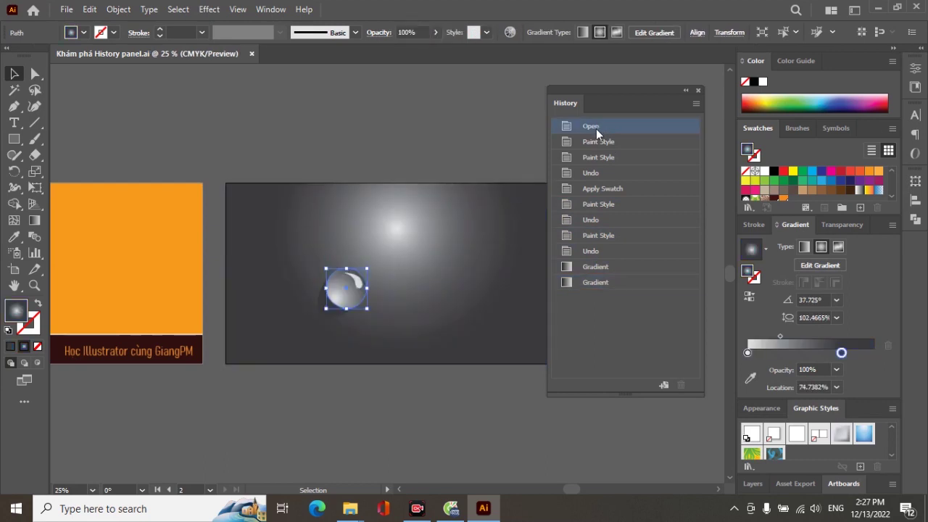
pyautogui.click(444, 405)
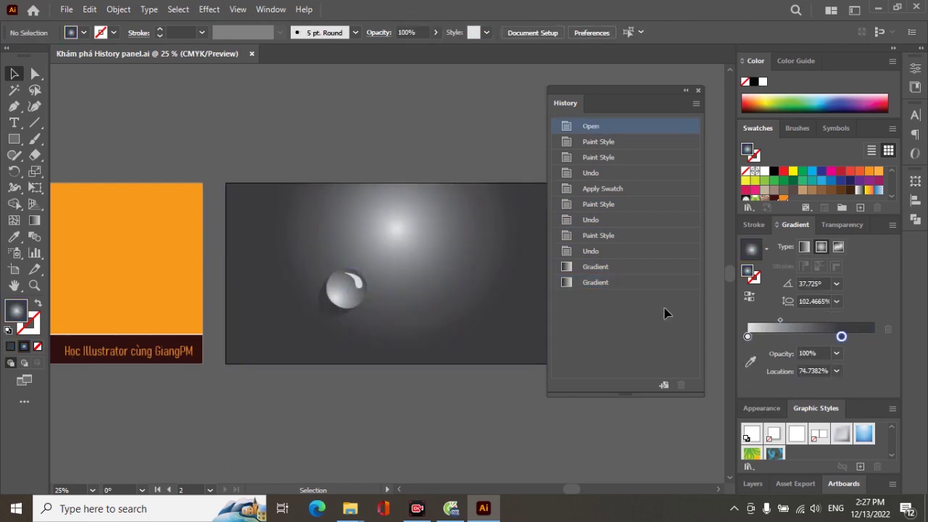
pyautogui.click(610, 281)
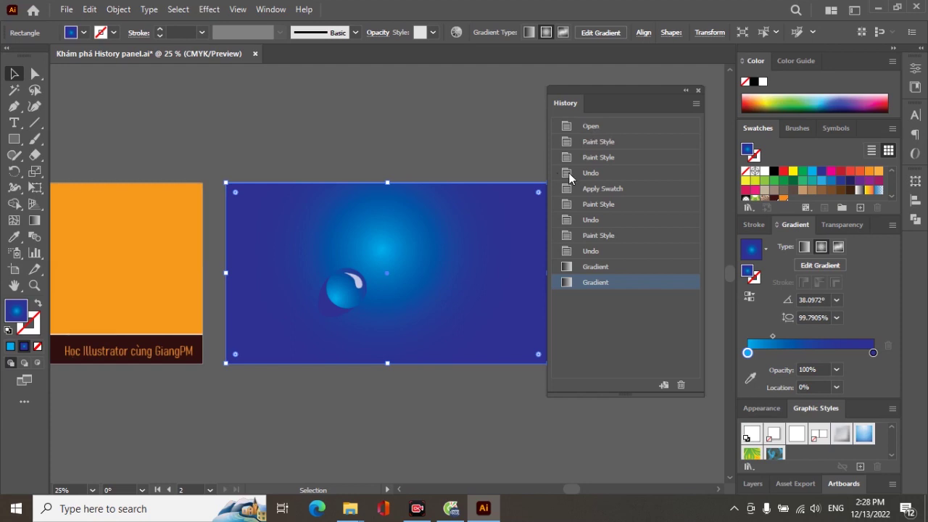
pyautogui.click(598, 173)
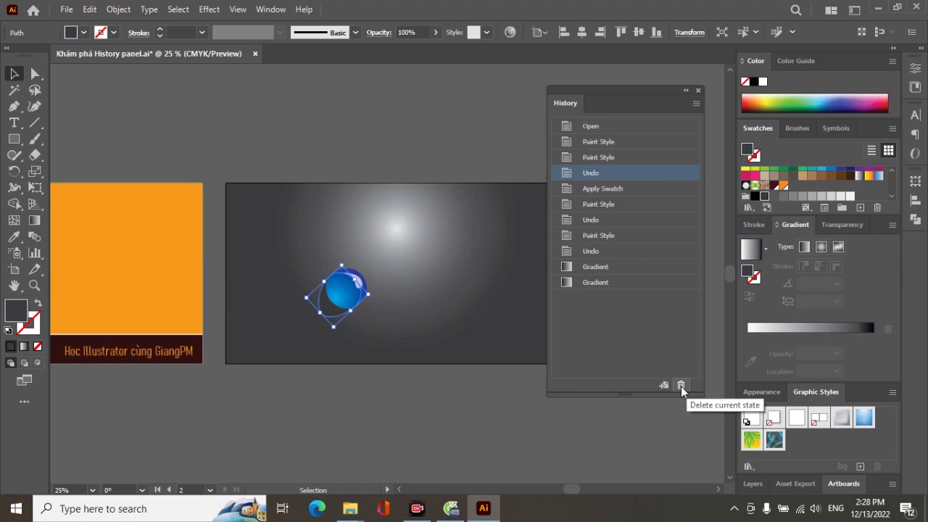
pyautogui.click(625, 283)
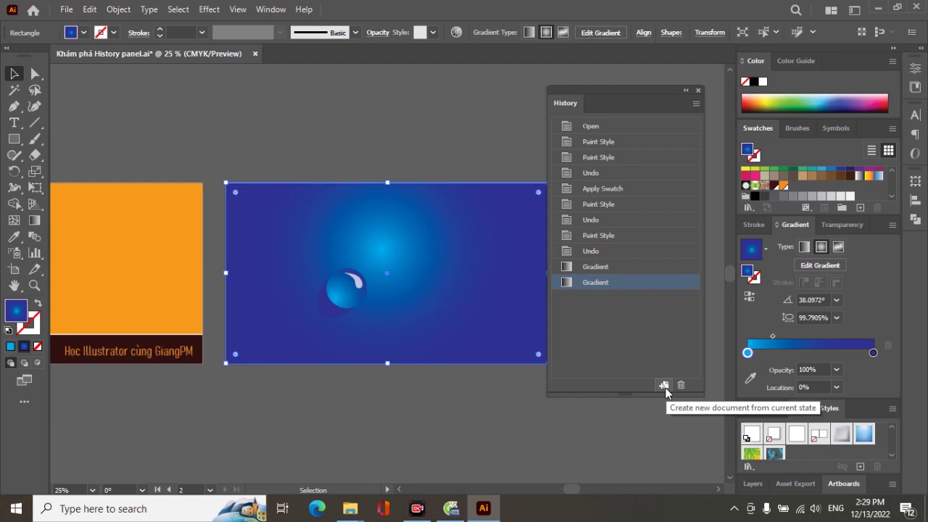
pyautogui.click(664, 386)
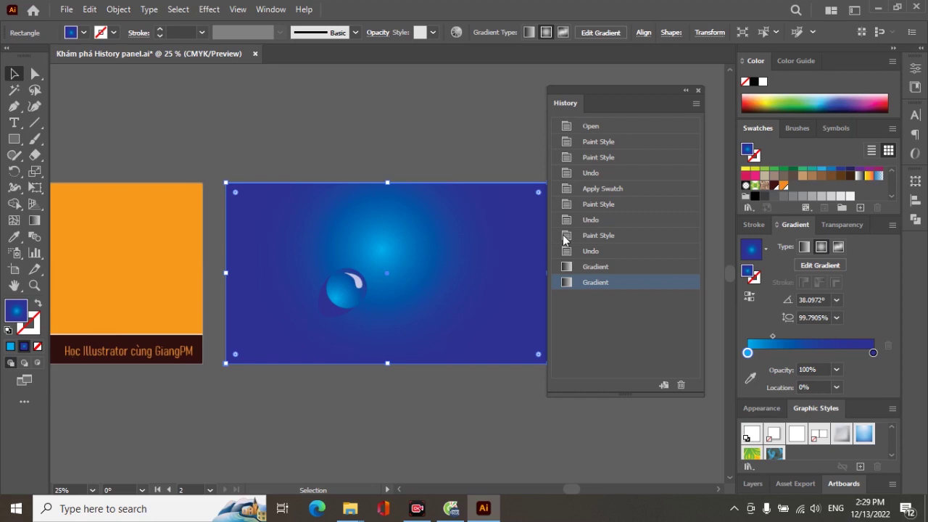
pyautogui.click(599, 129)
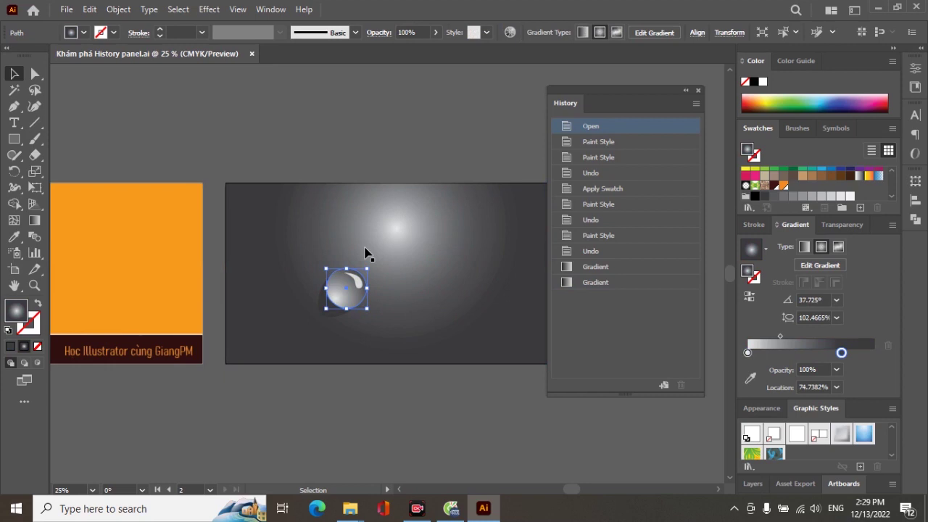
pyautogui.click(613, 285)
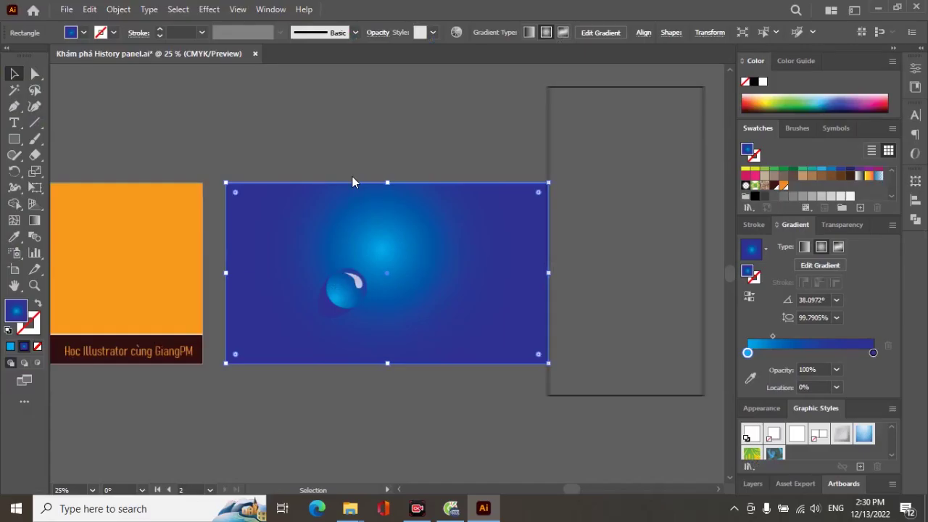
pyautogui.hotkey('ctrl', 'alt', 'n')
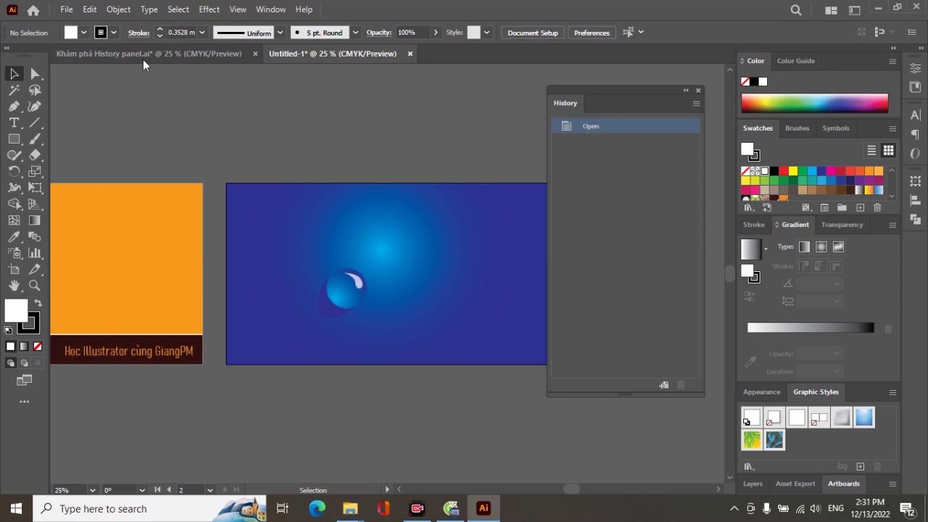
# Open the Edit menu.
pyautogui.click(90, 9)
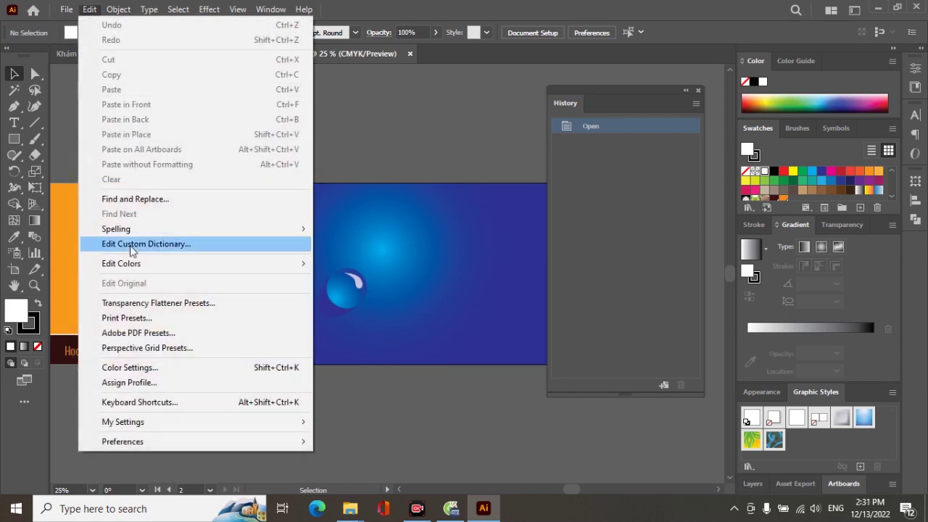
pyautogui.moveTo(122, 442)
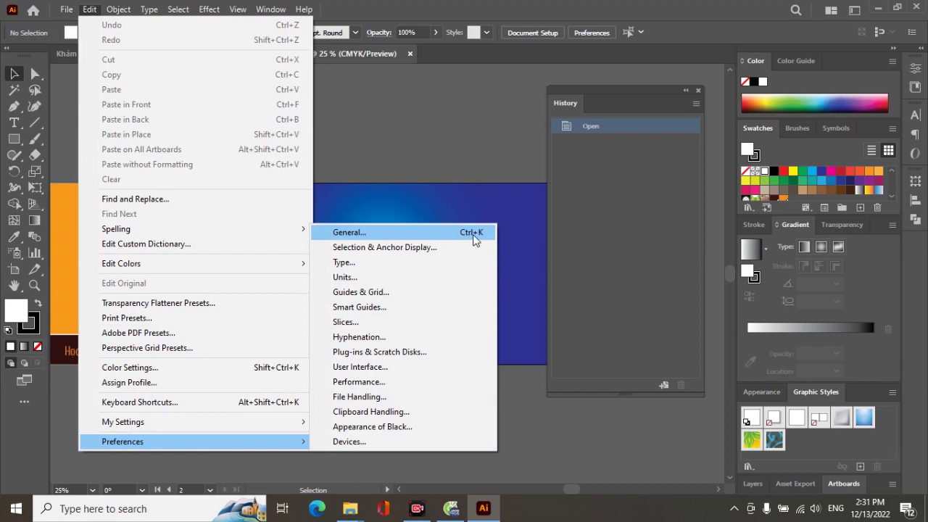
# Open the General preferences, showing a 1.0001 px keyboard increment.
pyautogui.click(376, 235)
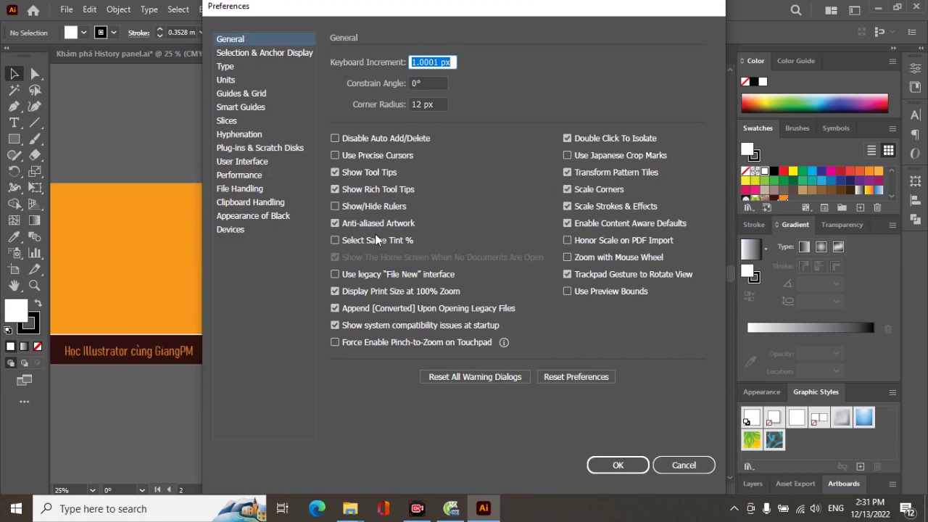
# Browse the preference categories through to Performance, where History States is 100.
pyautogui.click(267, 53)
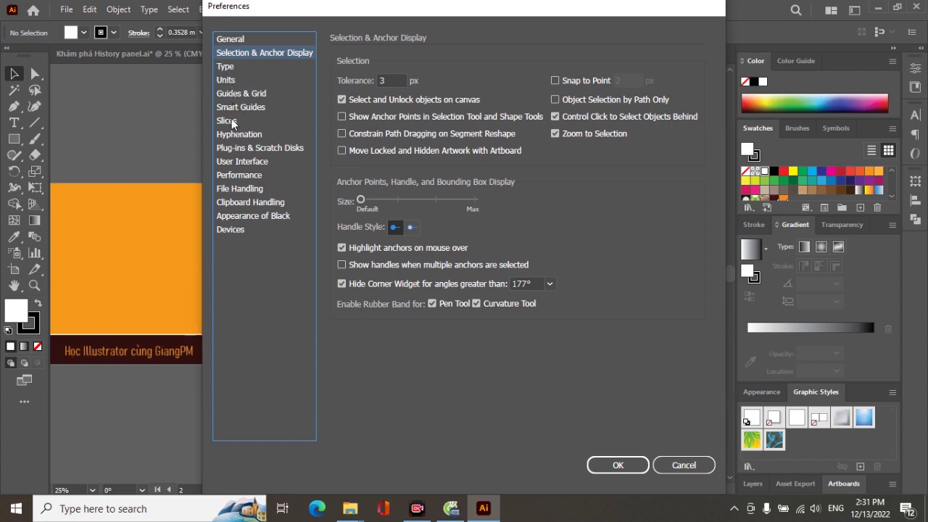
pyautogui.click(250, 149)
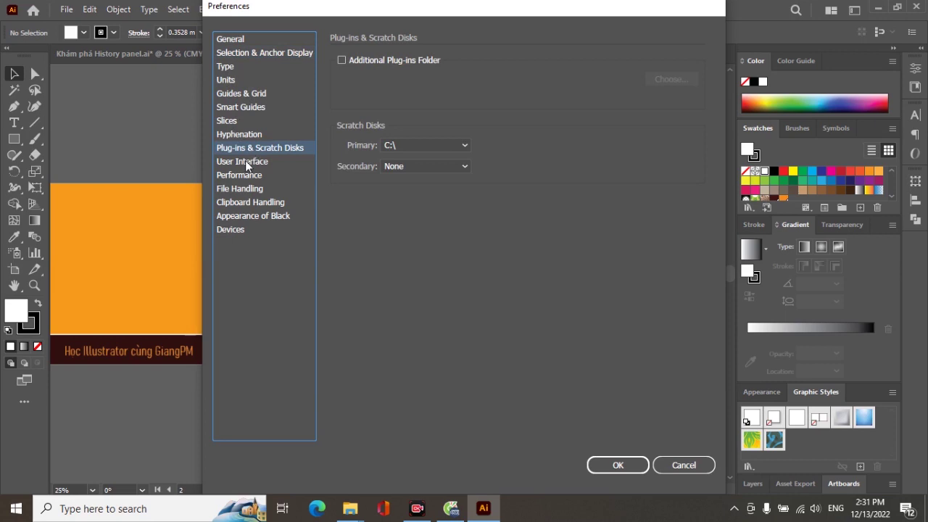
pyautogui.click(247, 166)
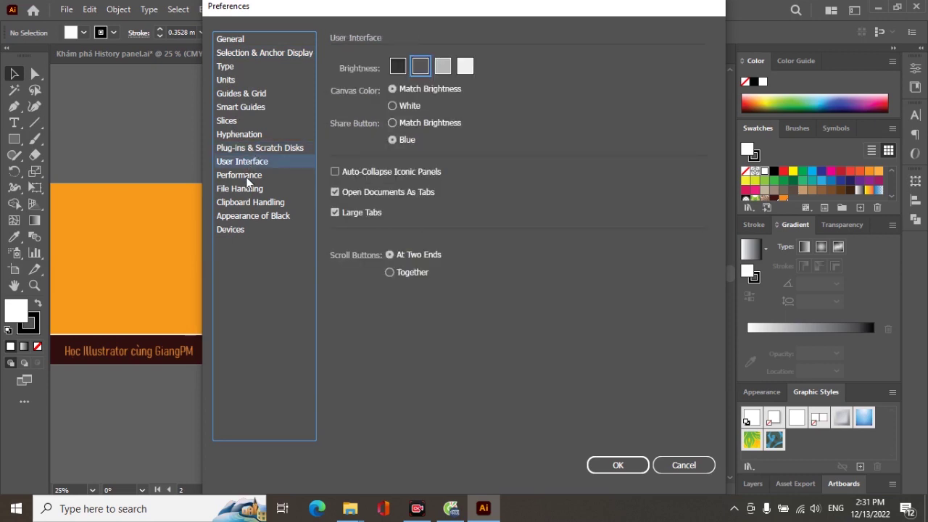
pyautogui.click(237, 179)
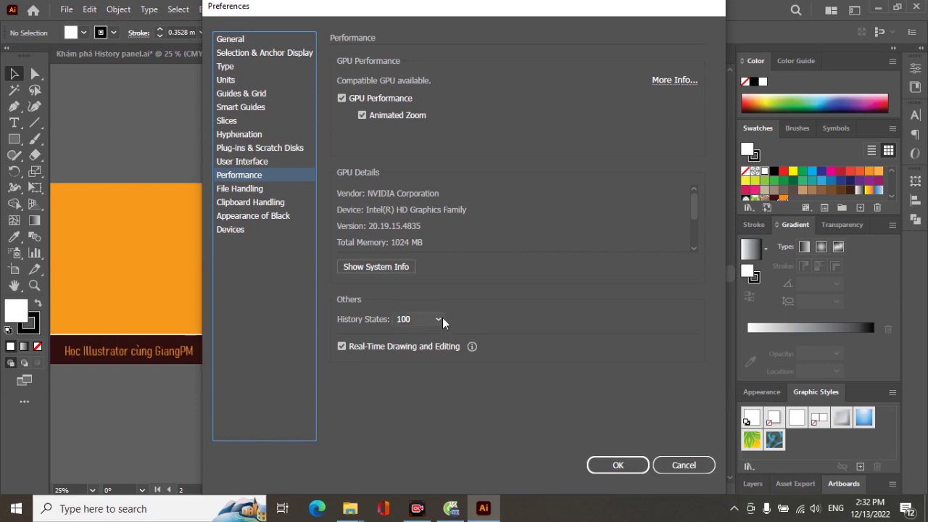
# Keep the Performance preference History States at 100 and close Preferences.
pyautogui.click(441, 319)
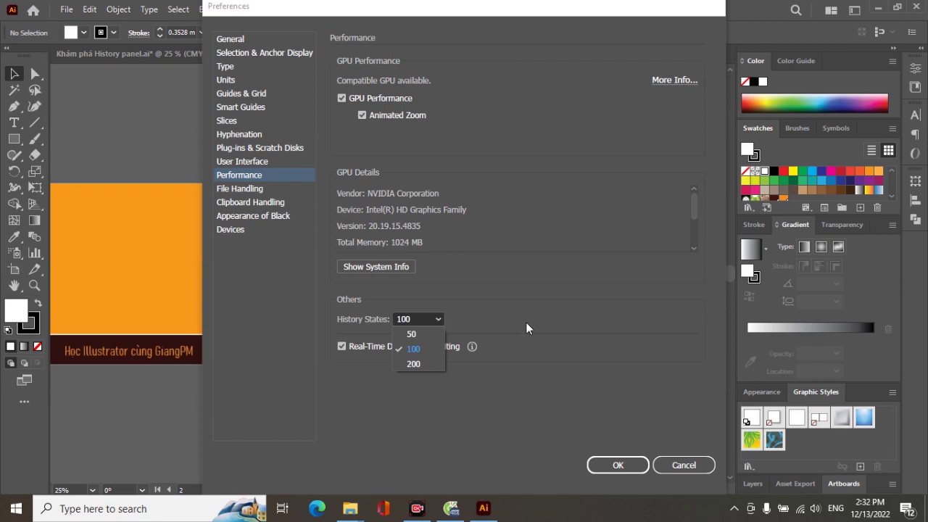
pyautogui.click(525, 322)
pyautogui.click(409, 318)
pyautogui.click(406, 318)
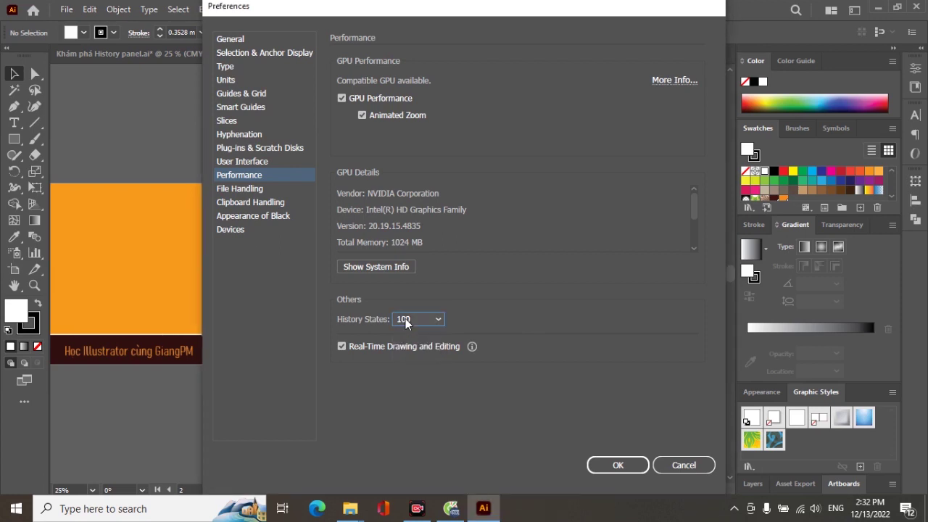
pyautogui.click(406, 318)
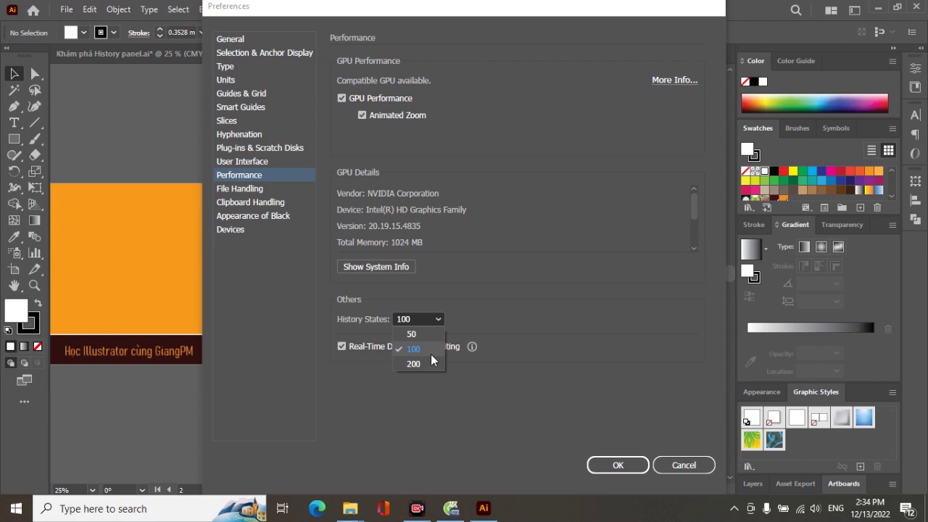
pyautogui.click(684, 469)
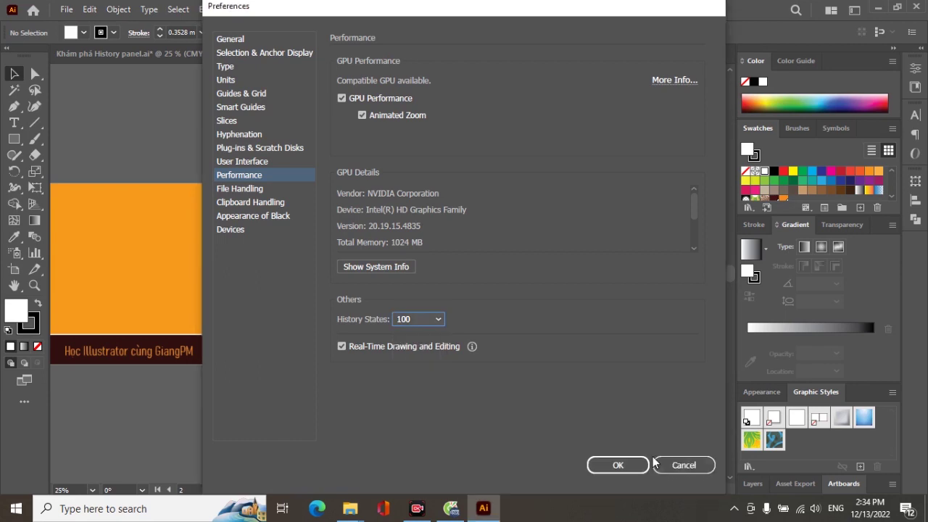
pyautogui.click(693, 466)
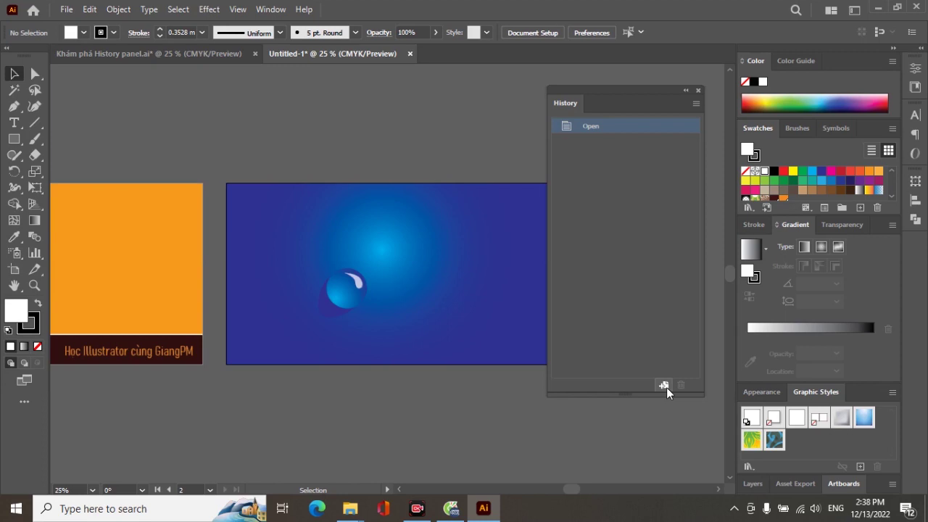
# Show the hidden system tray icons using the taskbar's up-arrow chevron.
pyautogui.click(734, 509)
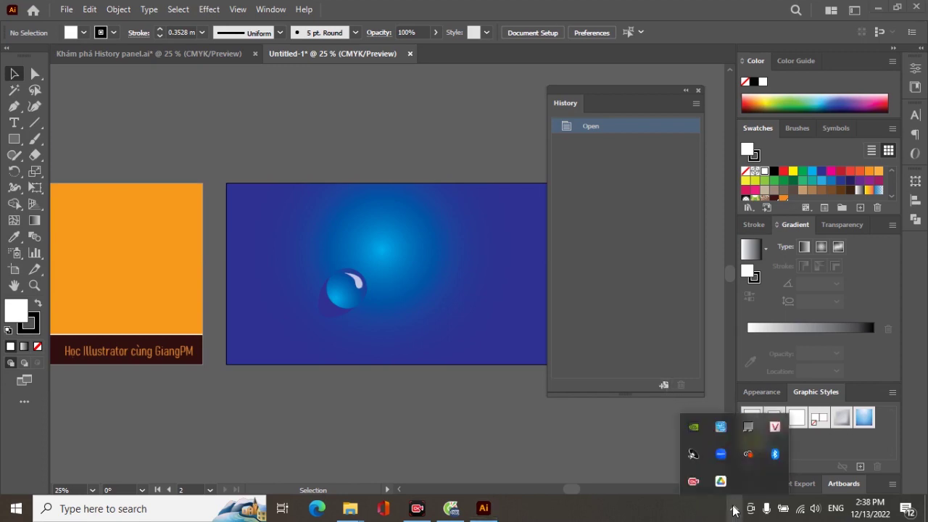